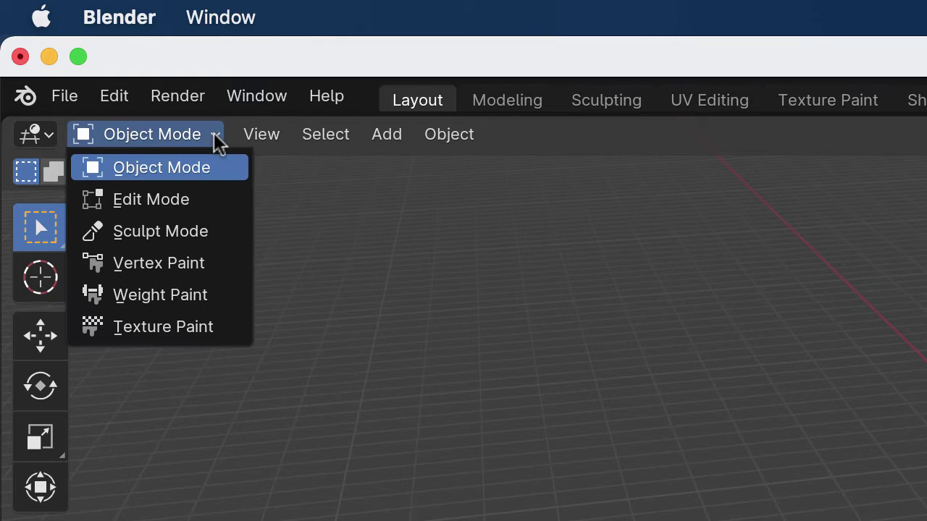
Step: Switch the cube to Edit Mode and enable face selection
{"action": "left_click", "coordinate": [188, 210]}
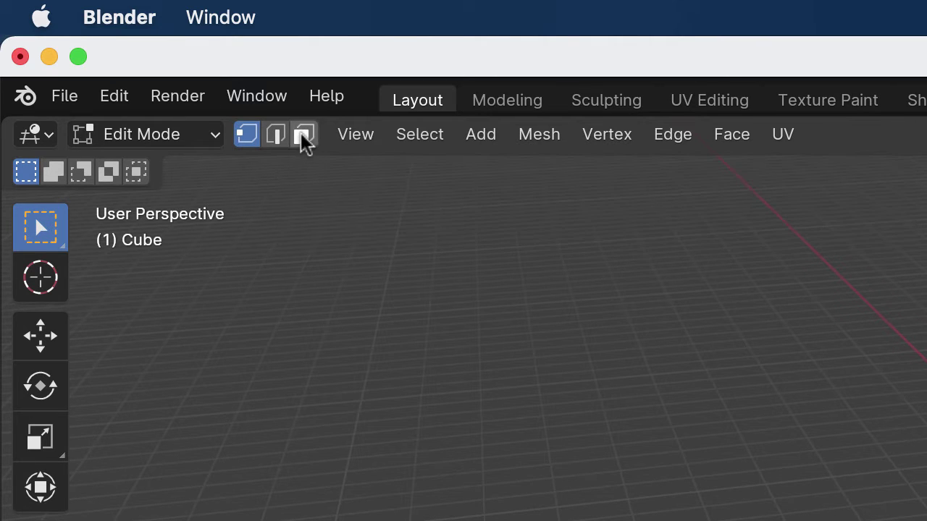
{"action": "left_click", "coordinate": [304, 136]}
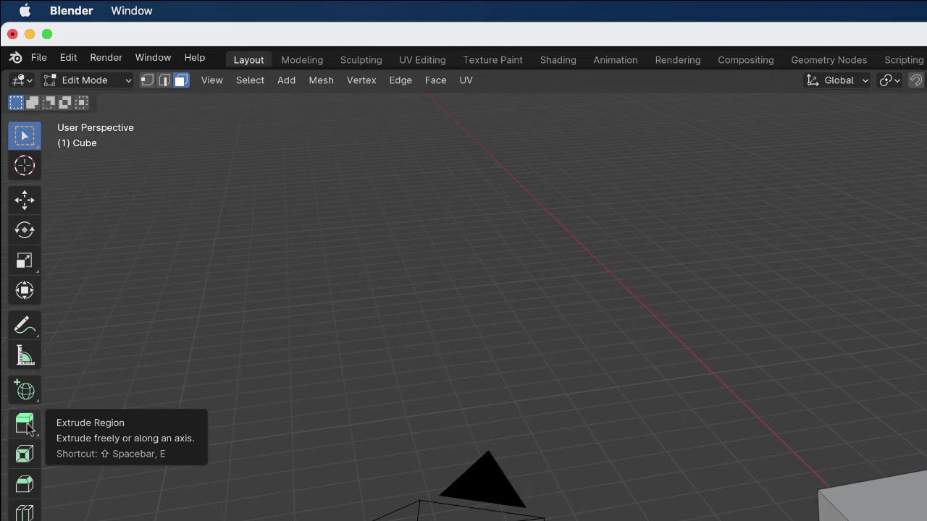
Step: Extrude the cube's near face on the X axis outward with Extrude Region, three times in succession
{"action": "left_click", "coordinate": [25, 425]}
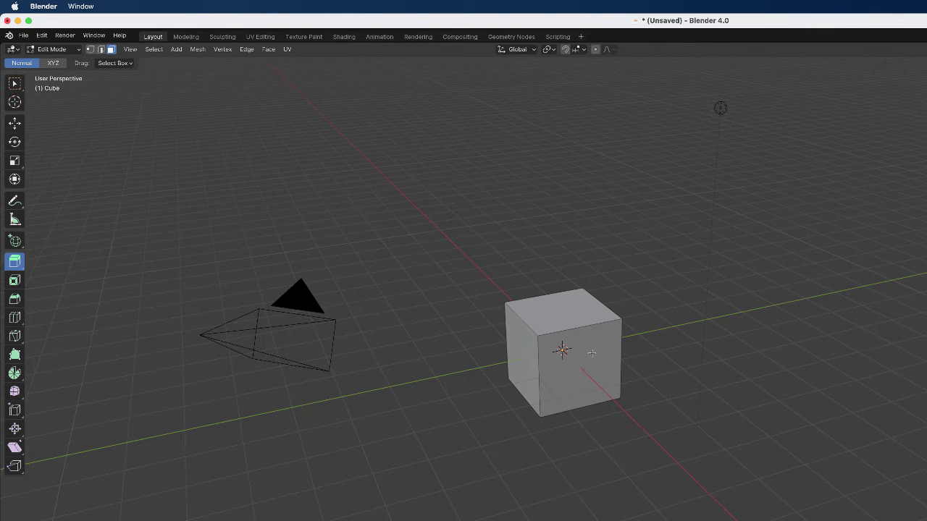
{"action": "left_click", "coordinate": [598, 386]}
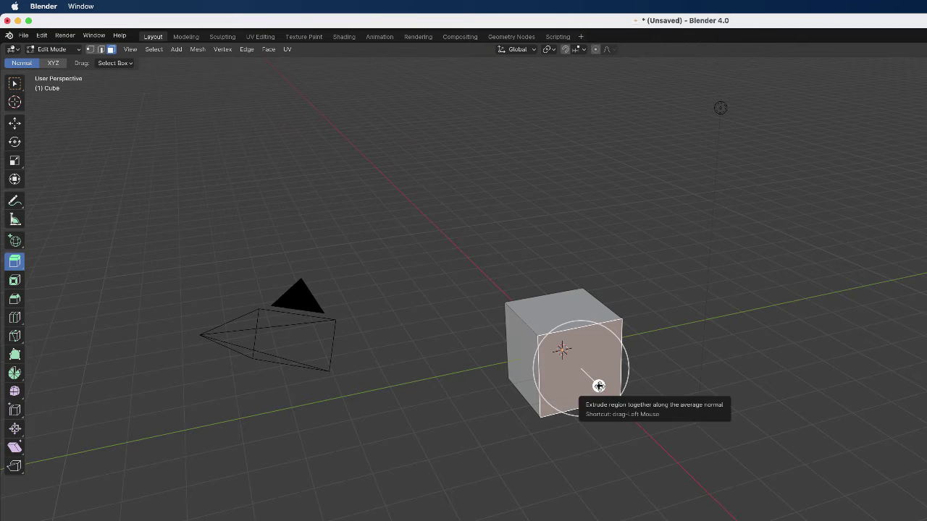
{"action": "left_click_drag", "start_coordinate": [598, 386], "coordinate": [629, 437]}
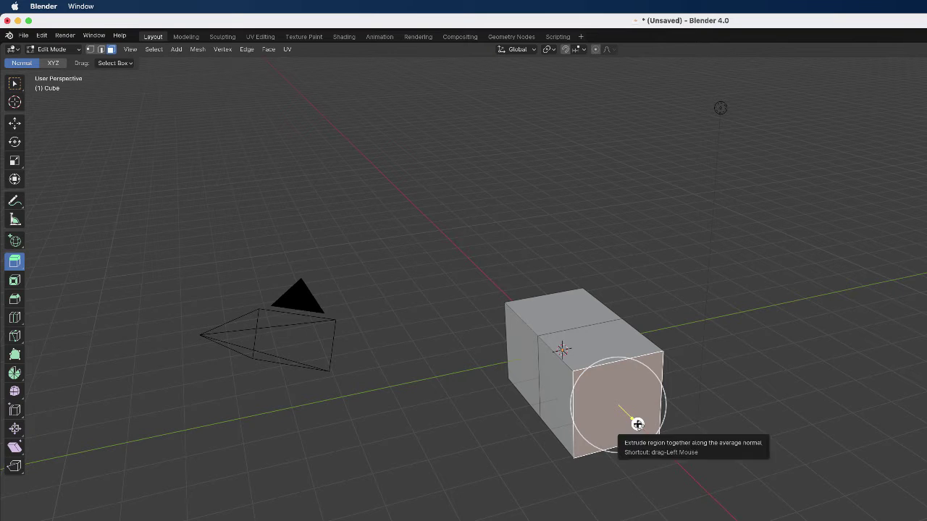
{"action": "left_click_drag", "start_coordinate": [637, 423], "coordinate": [622, 372]}
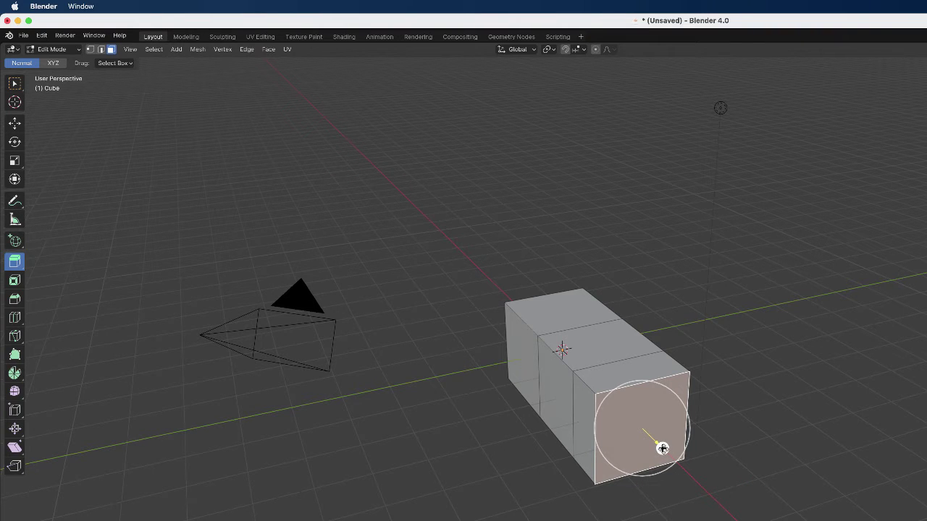
{"action": "left_click_drag", "start_coordinate": [662, 449], "coordinate": [704, 496]}
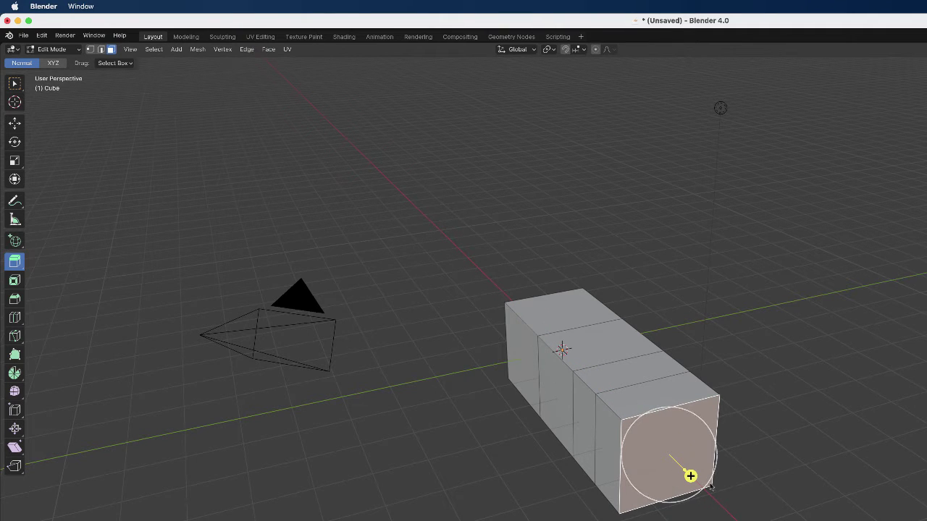
Step: Undo the three extrusions of the cube and deselect its face
{"action": "key", "text": "super+z"}
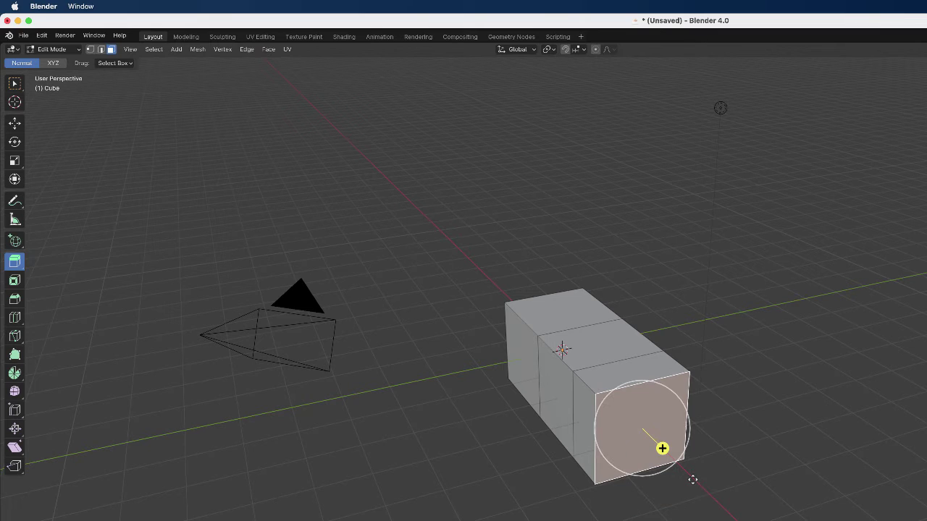
{"action": "key", "text": "super+z"}
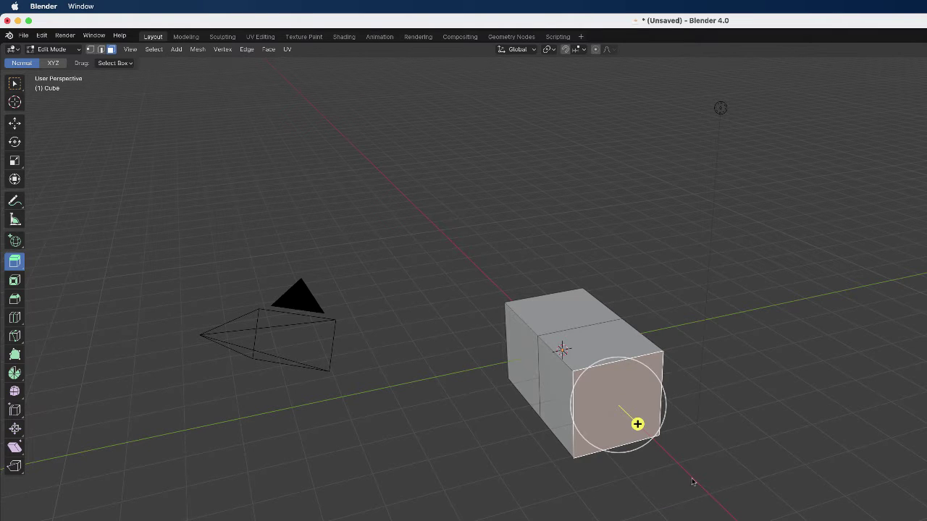
{"action": "key", "text": "super+z"}
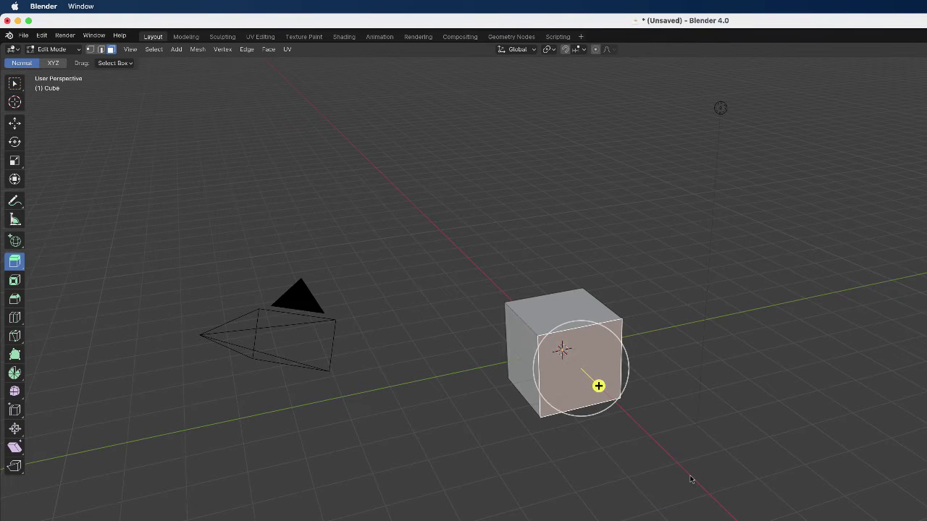
{"action": "left_click", "coordinate": [528, 432]}
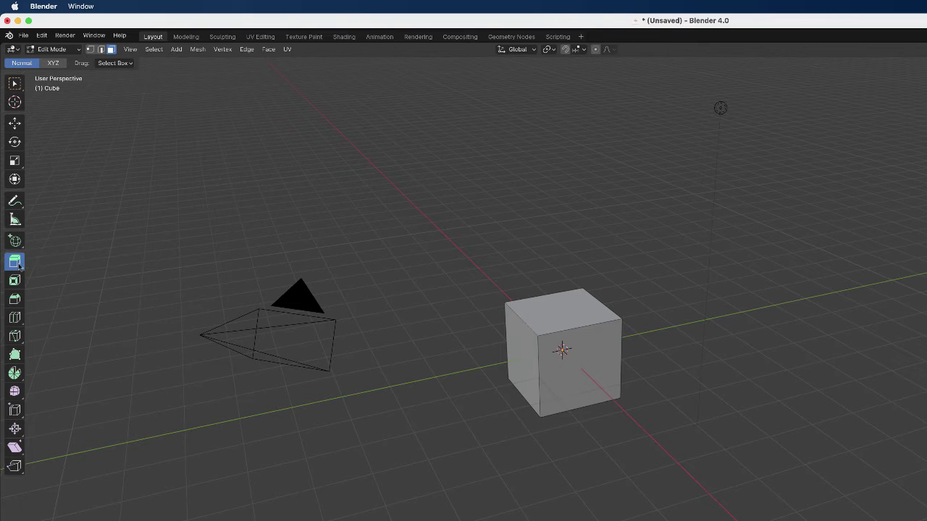
Step: Extrude the cube's near X-axis face outward once and scale the new end face down in width and height
{"action": "left_click", "coordinate": [598, 385]}
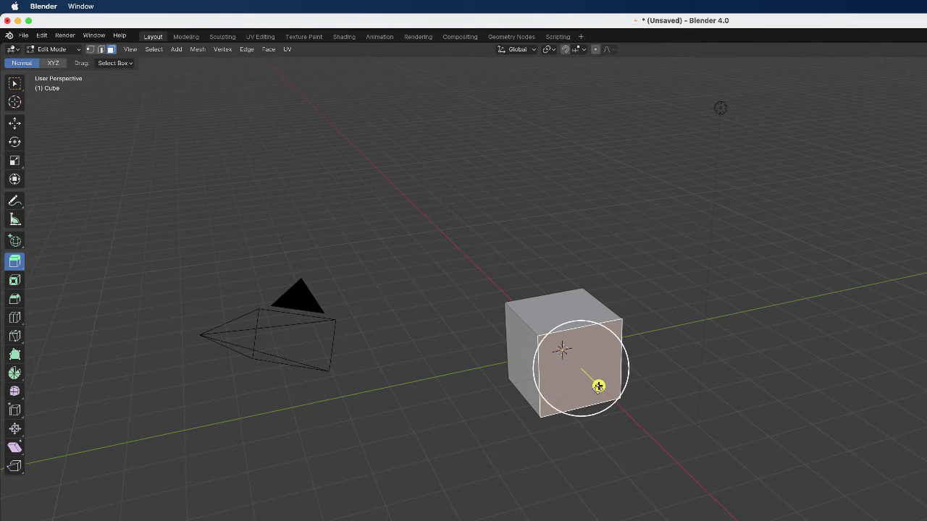
{"action": "left_click_drag", "start_coordinate": [598, 385], "coordinate": [624, 428]}
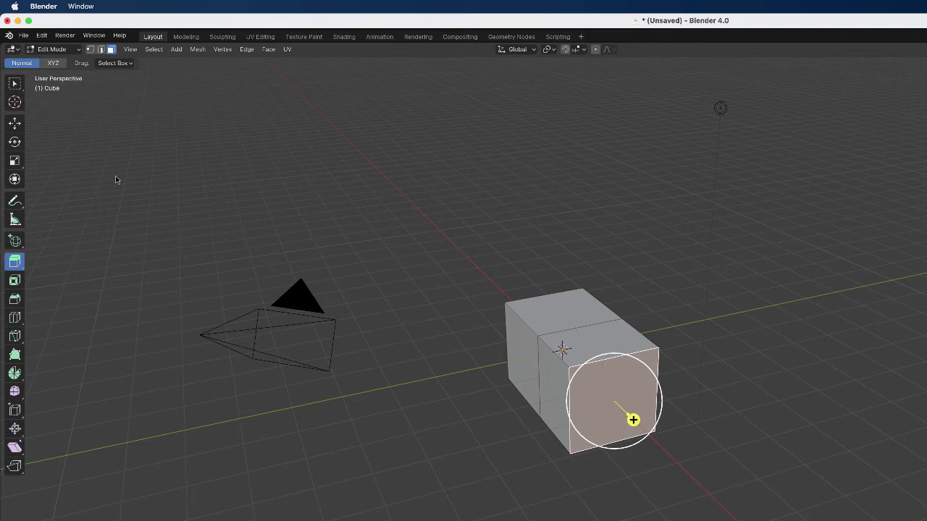
{"action": "left_click", "coordinate": [16, 162]}
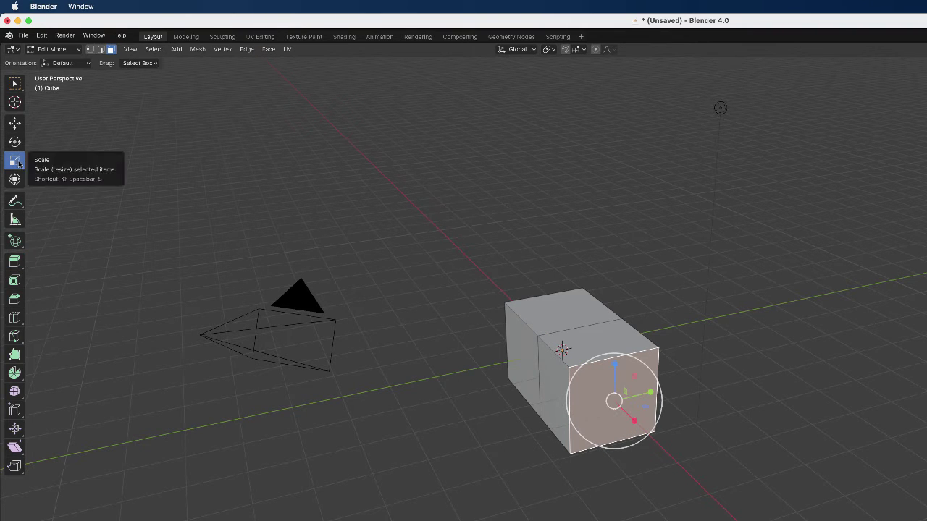
{"action": "left_click_drag", "start_coordinate": [650, 392], "coordinate": [616, 387]}
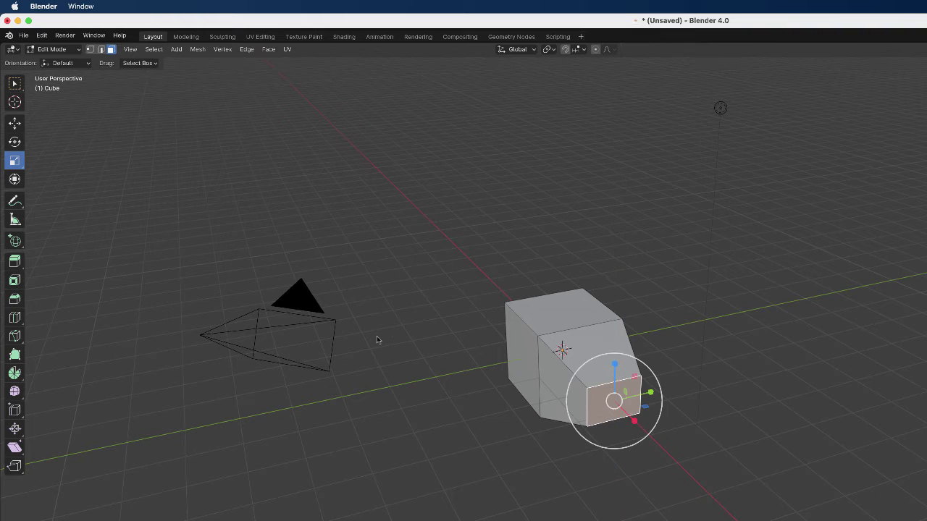
Step: Extrude the reduced end face about 1.35 m outward along its normal
{"action": "left_click", "coordinate": [14, 261]}
{"action": "left_click_drag", "start_coordinate": [633, 419], "coordinate": [671, 459]}
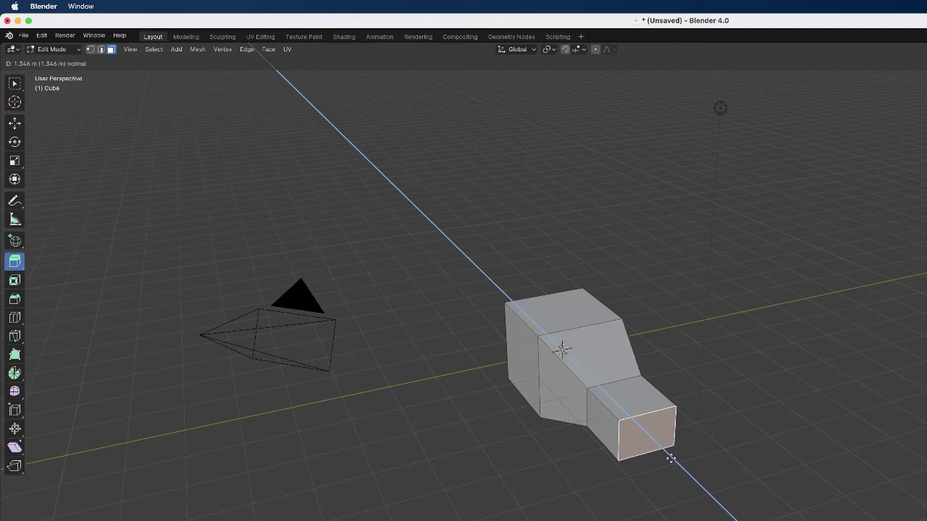
{"action": "left_click_drag", "start_coordinate": [715, 437], "coordinate": [715, 437]}
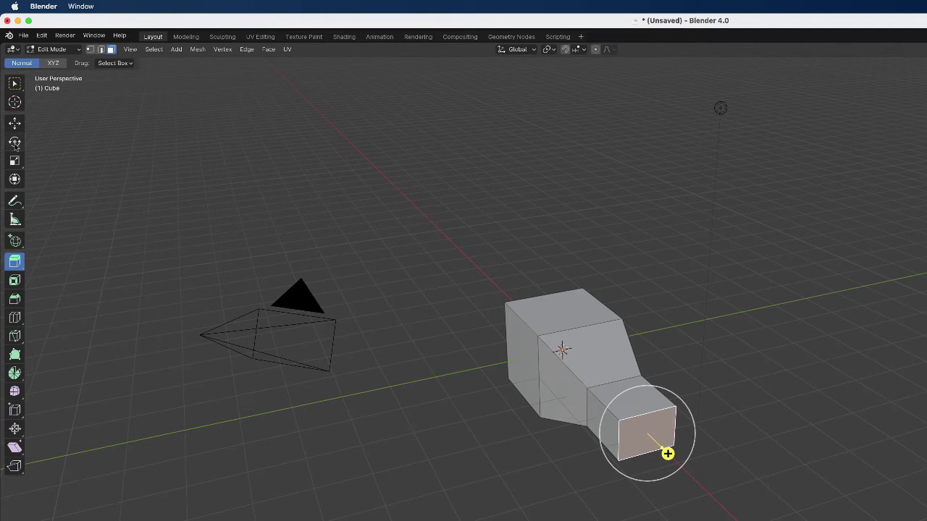
Step: Tilt the end face by rotating it around the Y axis and scale it narrower along Y
{"action": "left_click", "coordinate": [14, 142]}
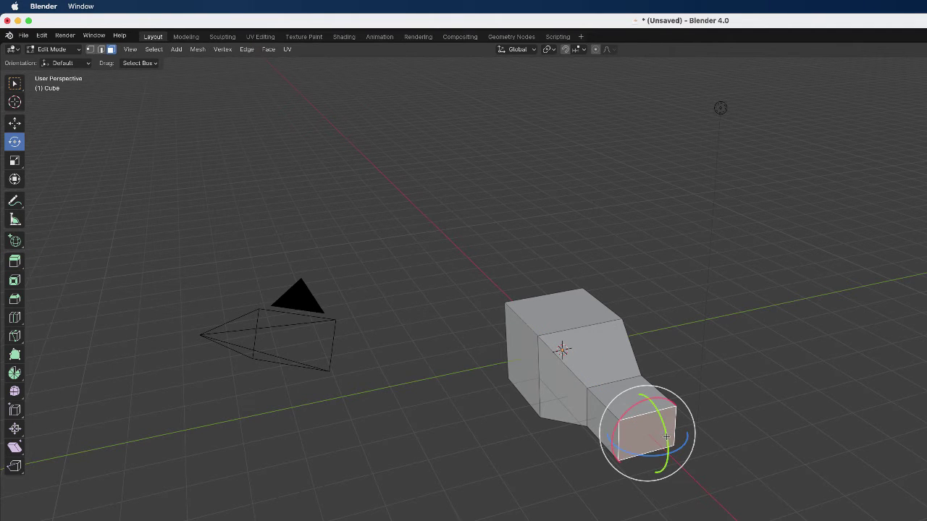
{"action": "left_click_drag", "start_coordinate": [658, 434], "coordinate": [720, 437]}
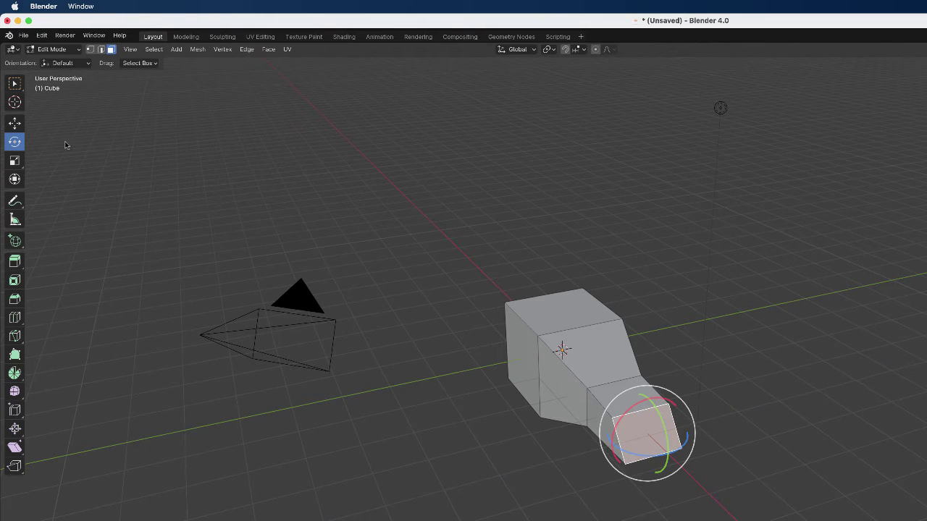
{"action": "left_click", "coordinate": [14, 161]}
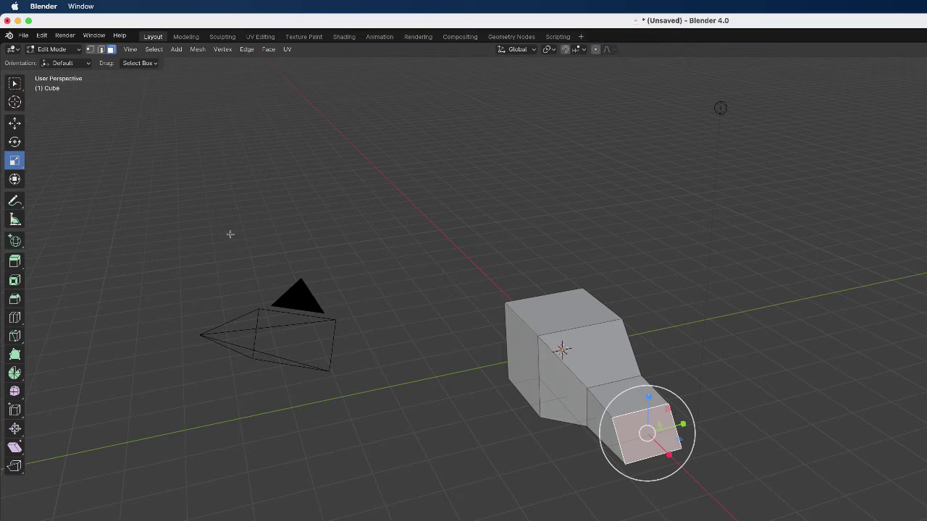
{"action": "left_click_drag", "start_coordinate": [682, 424], "coordinate": [678, 433]}
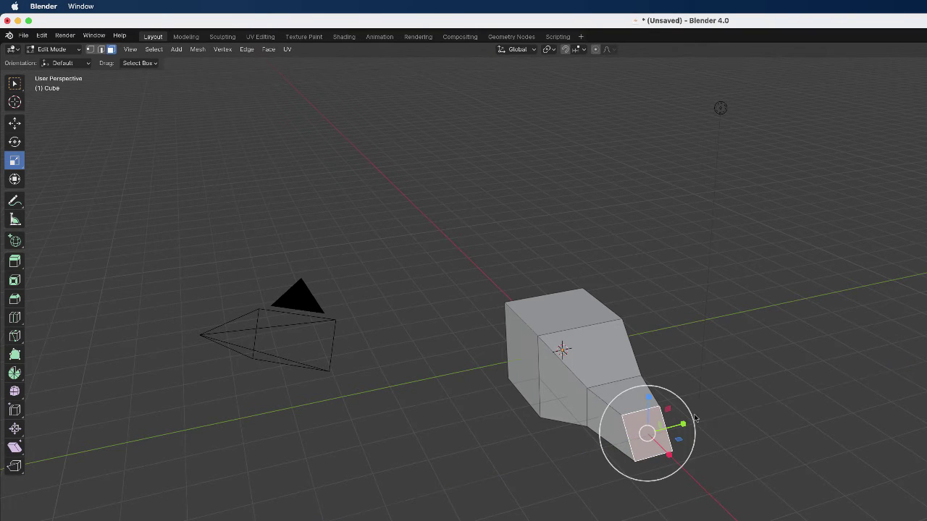
Step: Extrude the tilted end face sideways and move it about 0.65 m further along the global Y axis
{"action": "left_click", "coordinate": [15, 260]}
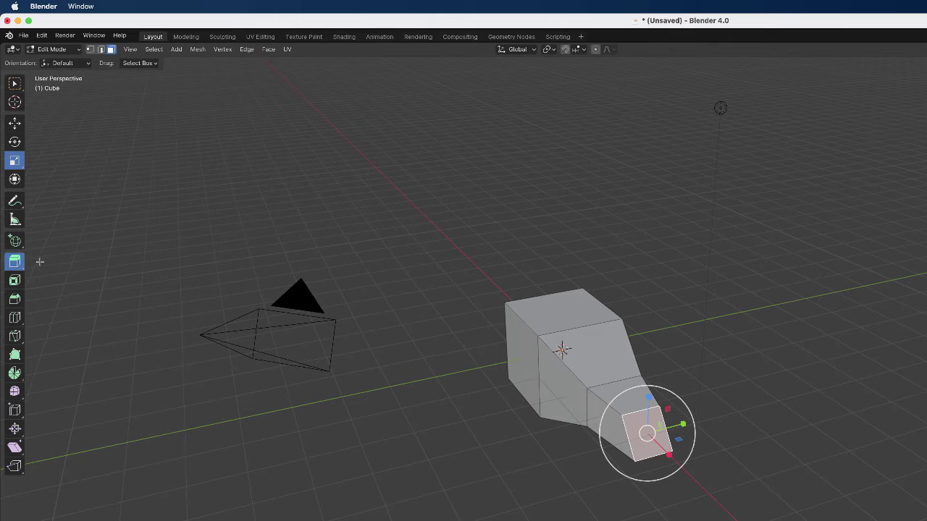
{"action": "left_click_drag", "start_coordinate": [663, 428], "coordinate": [757, 373]}
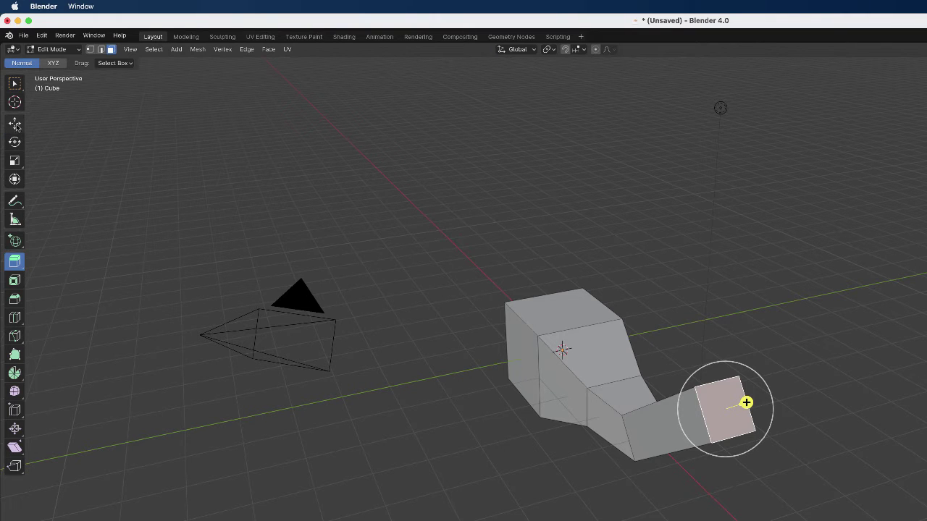
{"action": "left_click", "coordinate": [15, 124]}
{"action": "left_click_drag", "start_coordinate": [762, 402], "coordinate": [795, 392]}
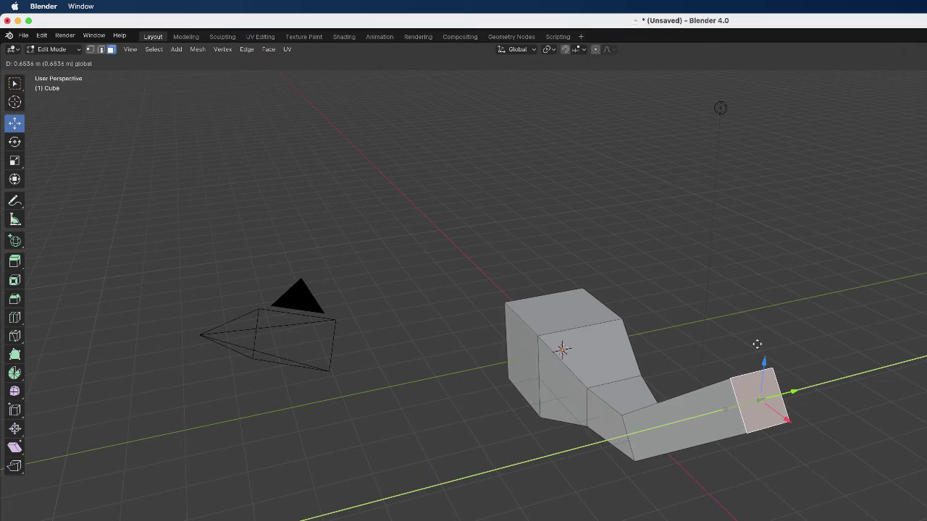
{"action": "left_click_drag", "start_coordinate": [757, 345], "coordinate": [753, 334]}
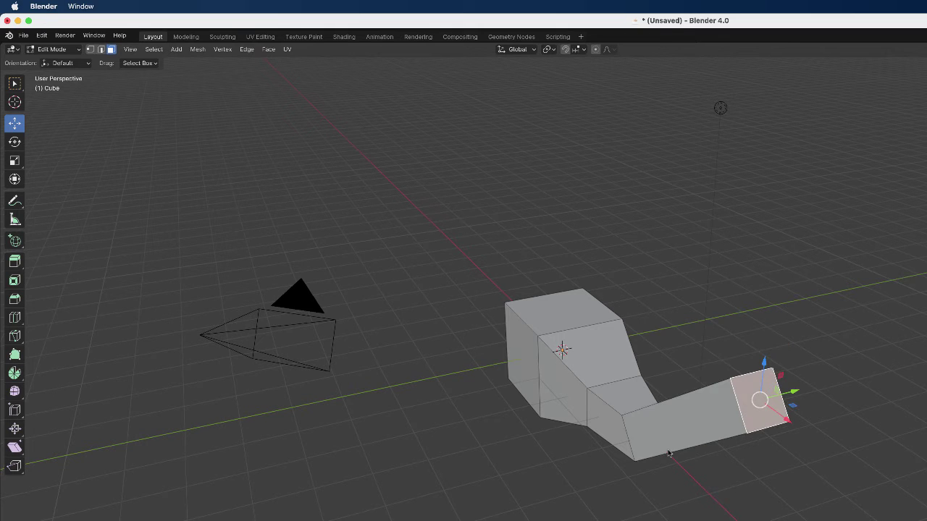
Step: Undo all the extrude, scale, rotate and move edits back to the plain cube with nothing selected
{"action": "key", "text": "super+z"}
{"action": "key", "text": "super+z"}
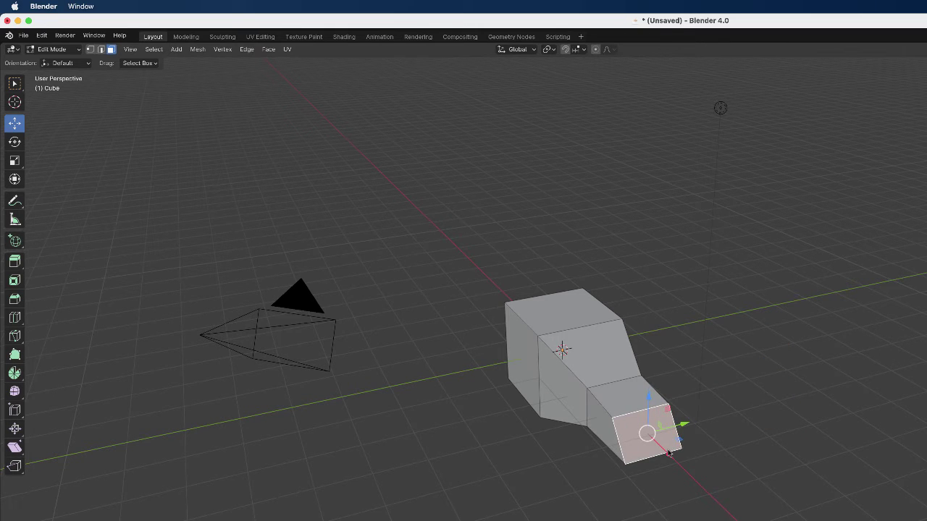
{"action": "key", "text": "super+z"}
{"action": "key", "text": "super+z"}
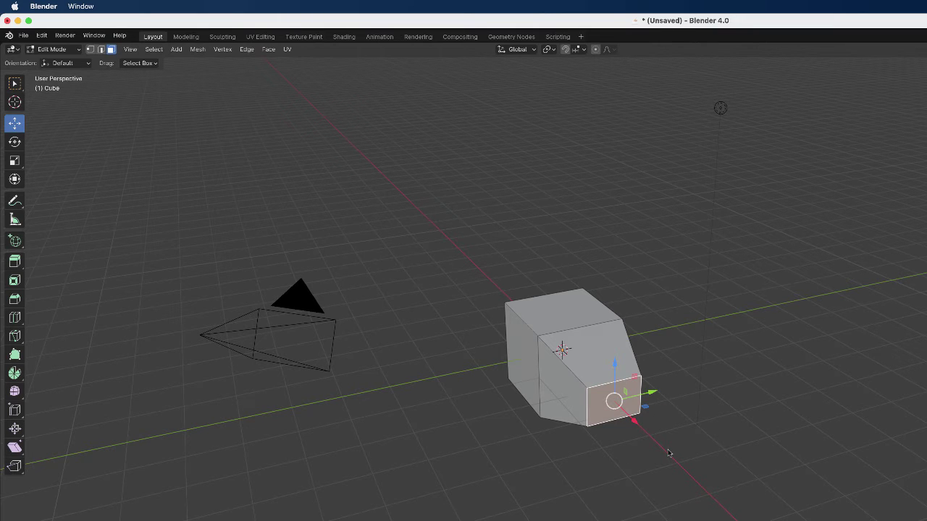
{"action": "key", "text": "super+z"}
{"action": "key", "text": "super+z"}
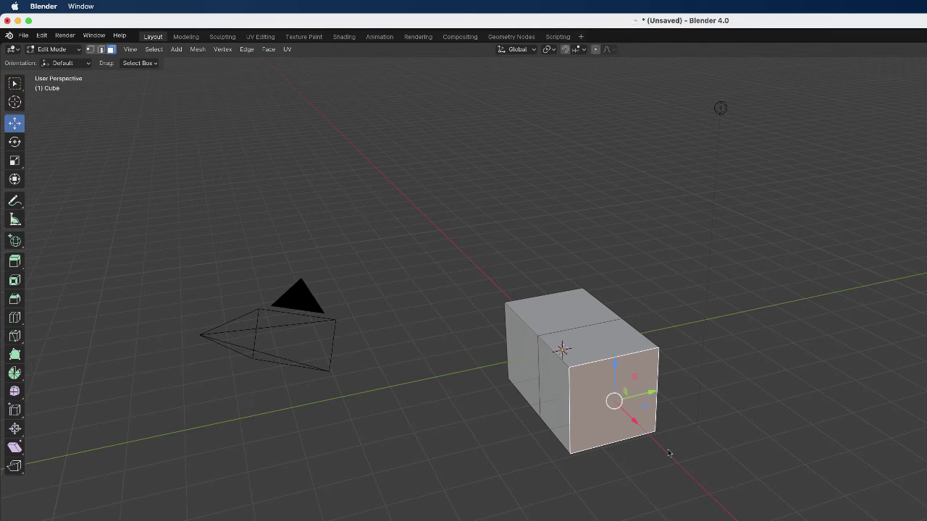
{"action": "key", "text": "super+z"}
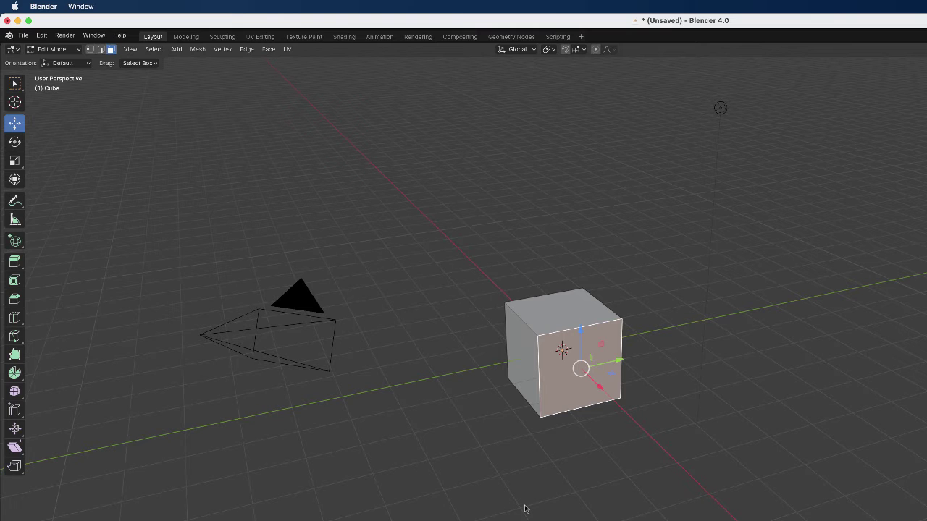
{"action": "key", "text": "super+z"}
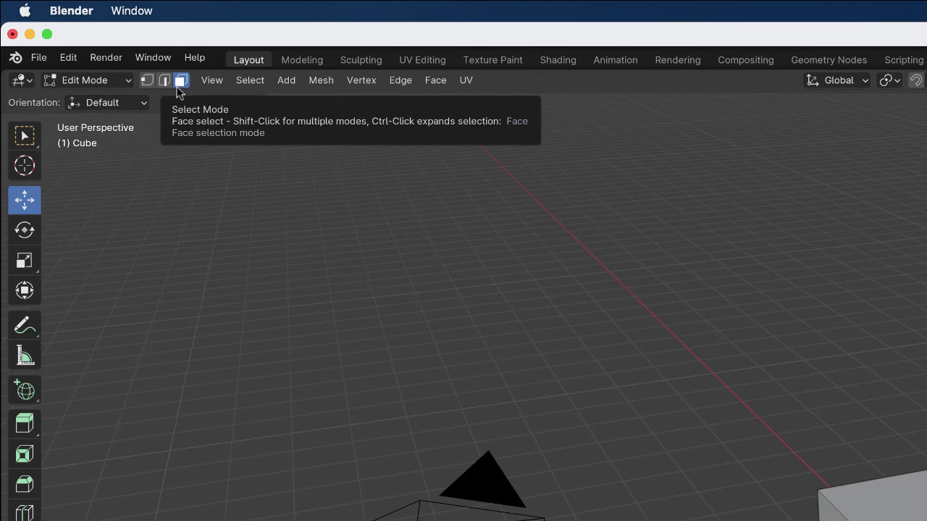
Step: Inset the cube's near X-axis face to a smaller central face and extrude that face outward along its normal
{"action": "left_click", "coordinate": [24, 460]}
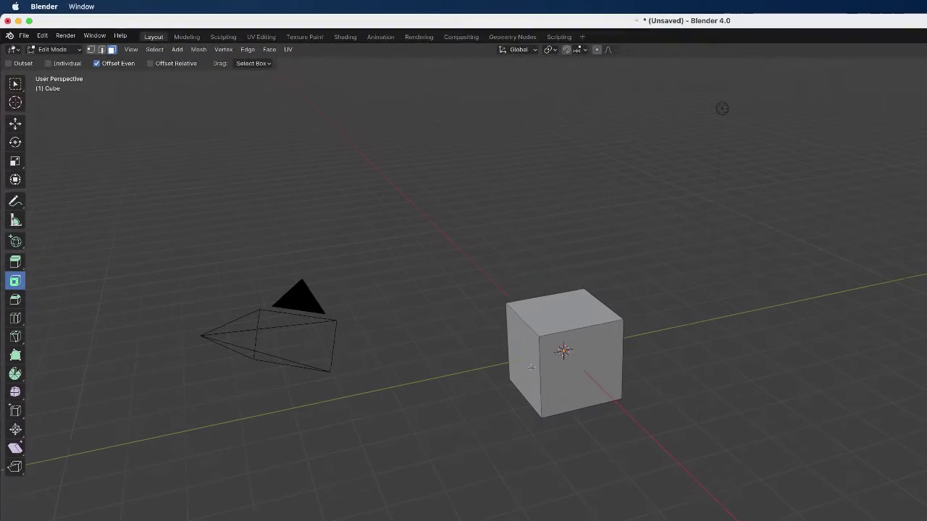
{"action": "left_click", "coordinate": [581, 382]}
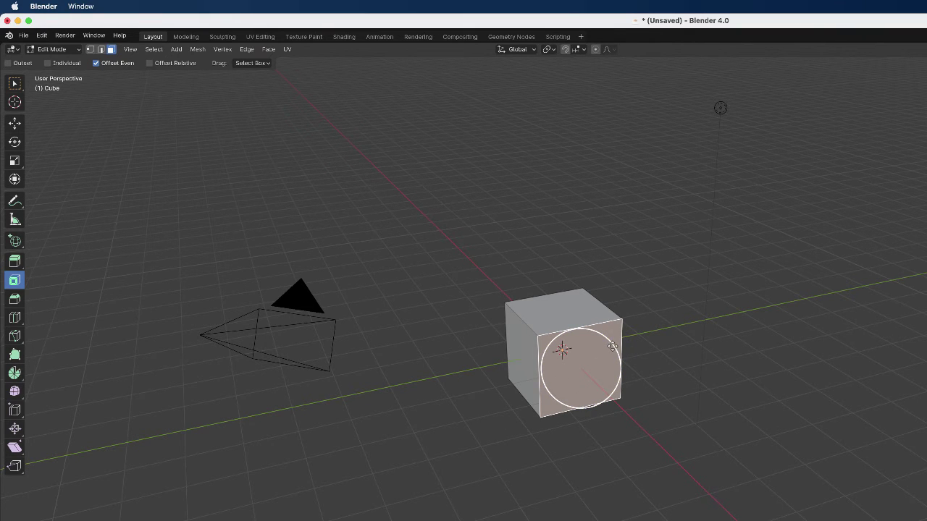
{"action": "mouse_move", "coordinate": [612, 346]}
{"action": "left_mouse_down"}
{"action": "mouse_move", "coordinate": [600, 352]}
{"action": "mouse_move", "coordinate": [606, 362]}
{"action": "left_mouse_up"}
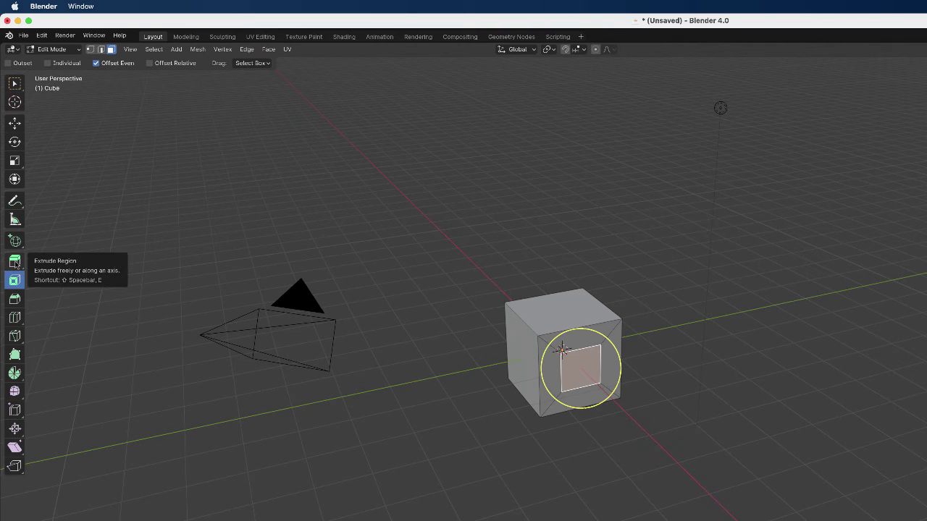
{"action": "left_click", "coordinate": [15, 263]}
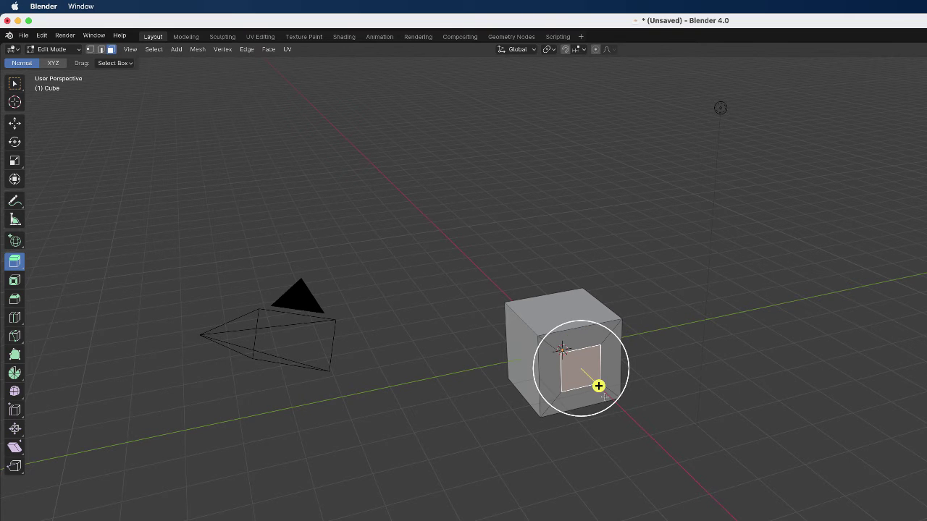
{"action": "left_click_drag", "start_coordinate": [598, 386], "coordinate": [646, 437]}
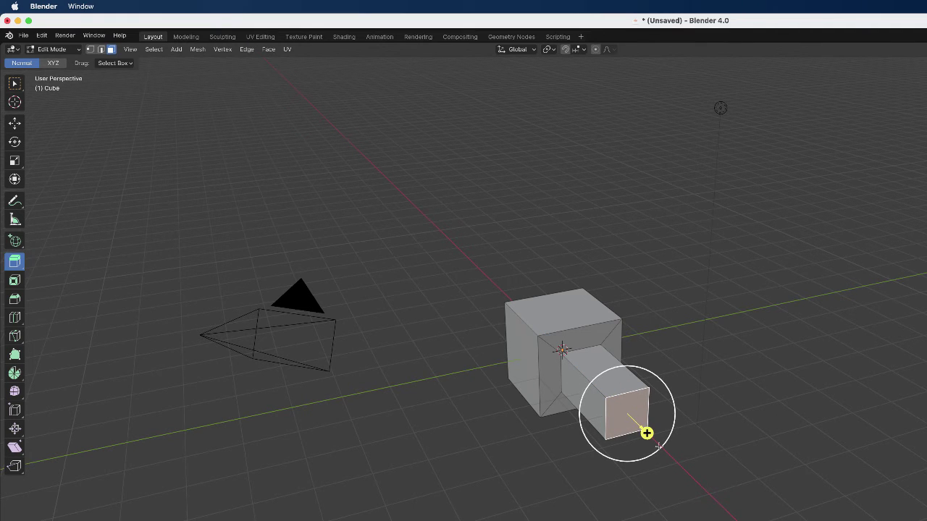
Step: Move the extruded end face farther out along X, raise it along Z, and scale it wider along Y
{"action": "left_click", "coordinate": [15, 123]}
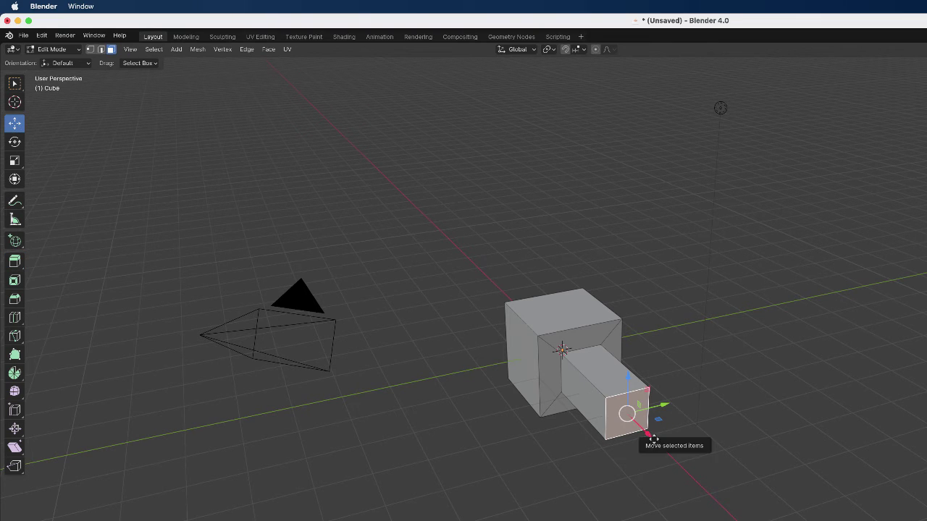
{"action": "left_click_drag", "start_coordinate": [653, 439], "coordinate": [672, 466]}
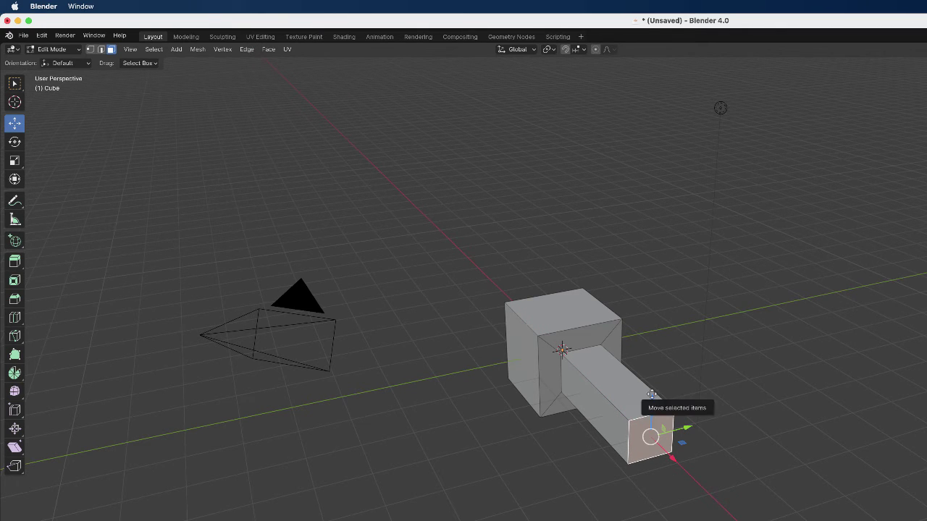
{"action": "left_click_drag", "start_coordinate": [651, 400], "coordinate": [628, 336]}
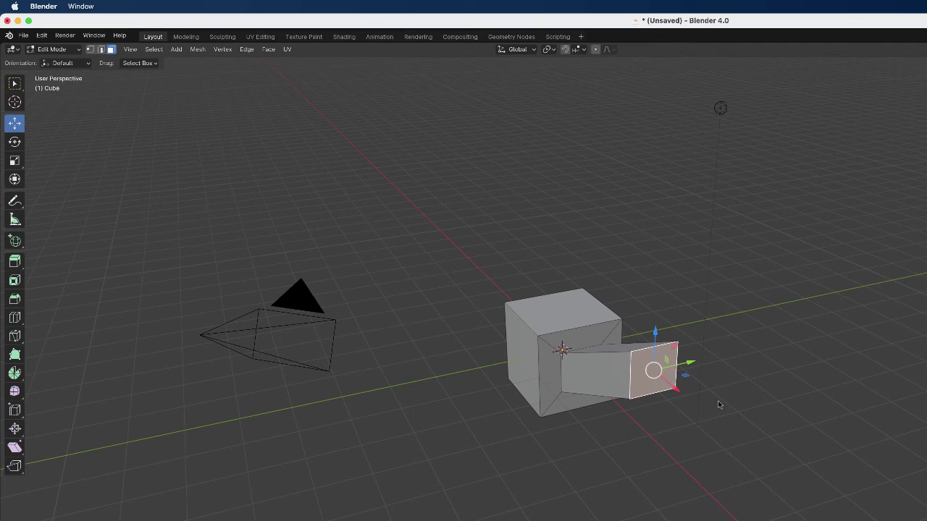
{"action": "left_click", "coordinate": [14, 160]}
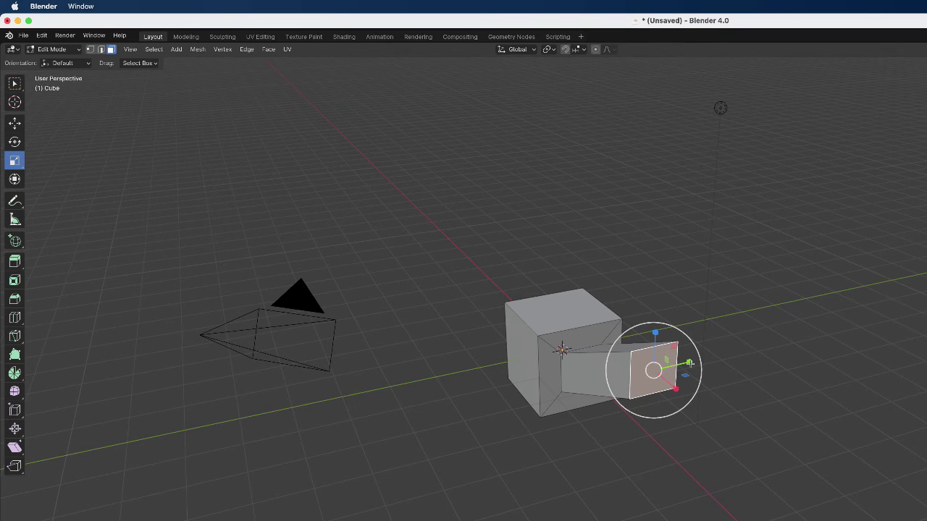
{"action": "left_click_drag", "start_coordinate": [688, 362], "coordinate": [757, 377]}
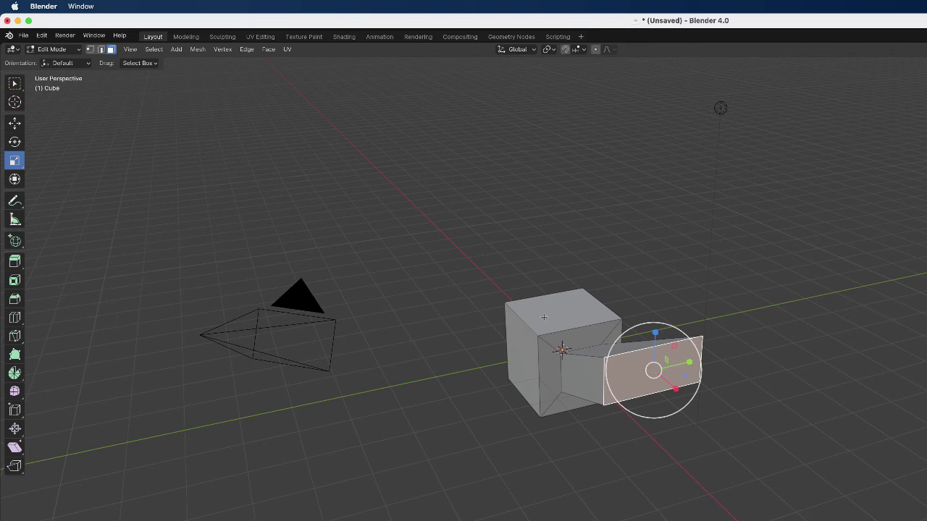
Step: Extrude the cube's negative-Y side face outward and scale the new end face smaller along X and Z
{"action": "left_click", "coordinate": [517, 345]}
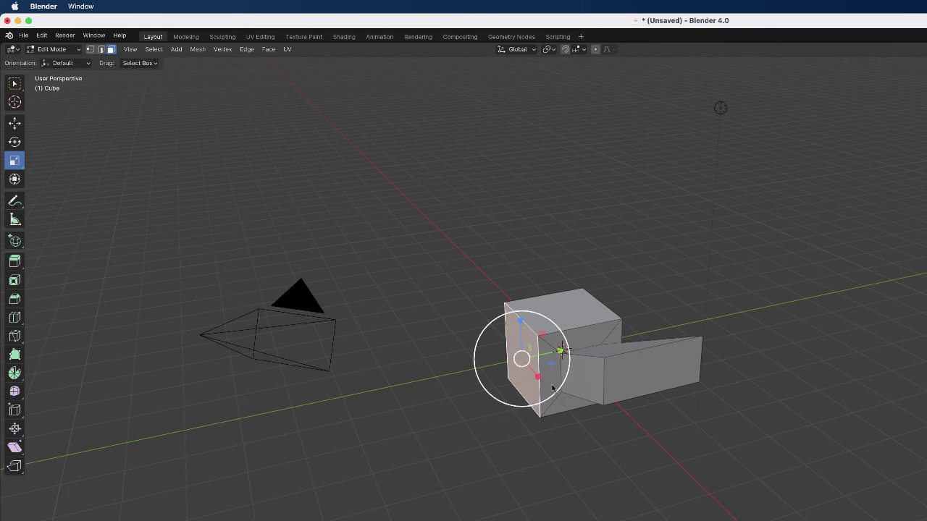
{"action": "left_click", "coordinate": [15, 260]}
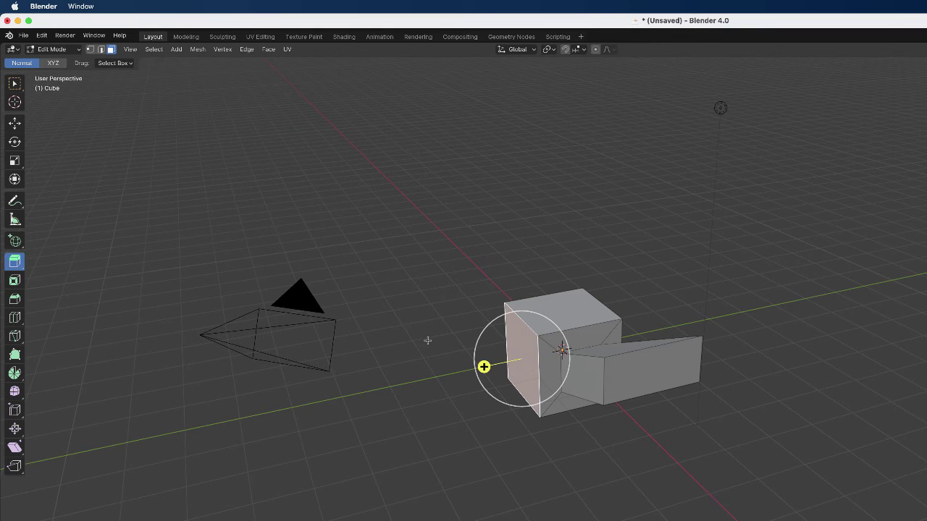
{"action": "left_click_drag", "start_coordinate": [484, 367], "coordinate": [417, 375]}
{"action": "left_click", "coordinate": [14, 160]}
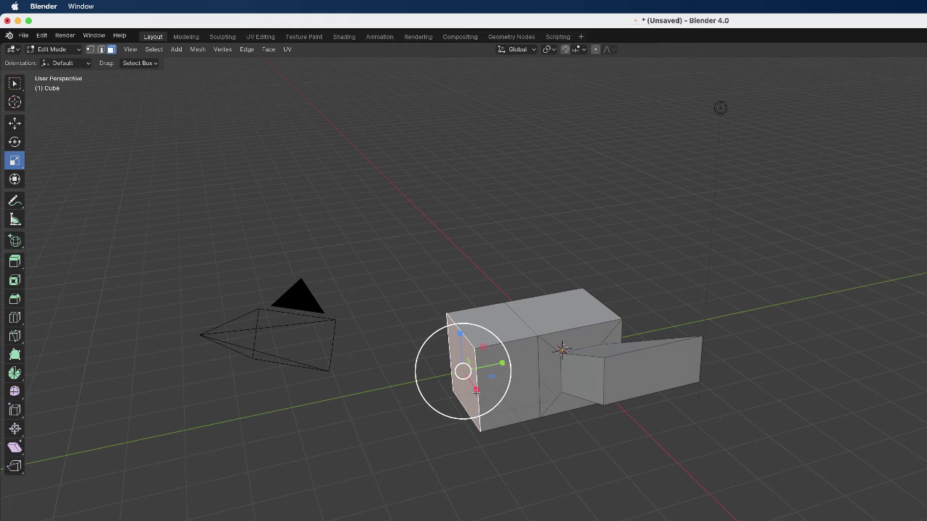
{"action": "left_click_drag", "start_coordinate": [476, 390], "coordinate": [461, 383]}
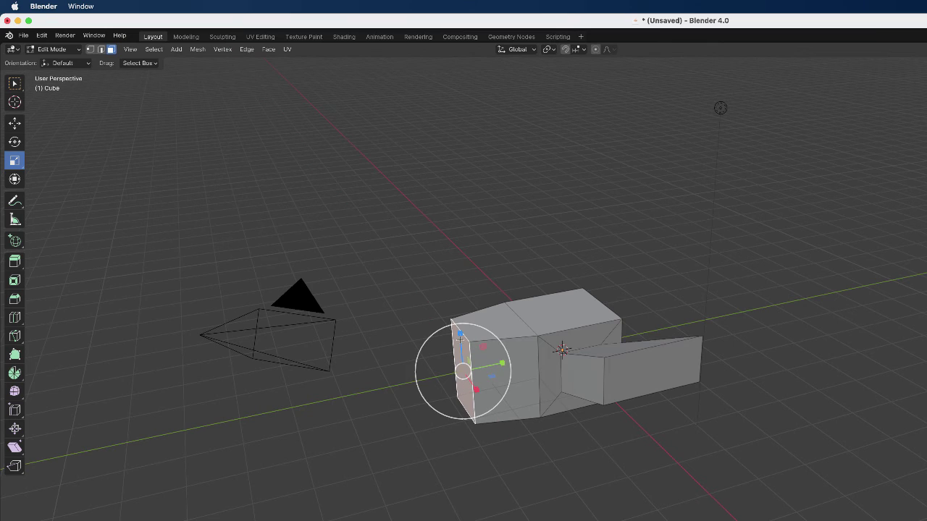
{"action": "left_click_drag", "start_coordinate": [461, 335], "coordinate": [459, 357]}
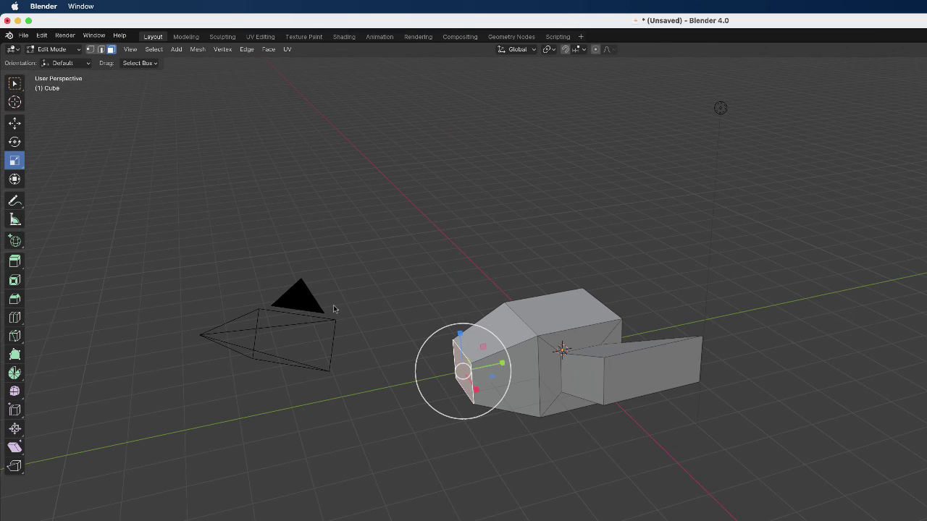
Step: Extrude the tapered end face farther outward along its normal and clear the selection
{"action": "left_click", "coordinate": [22, 264]}
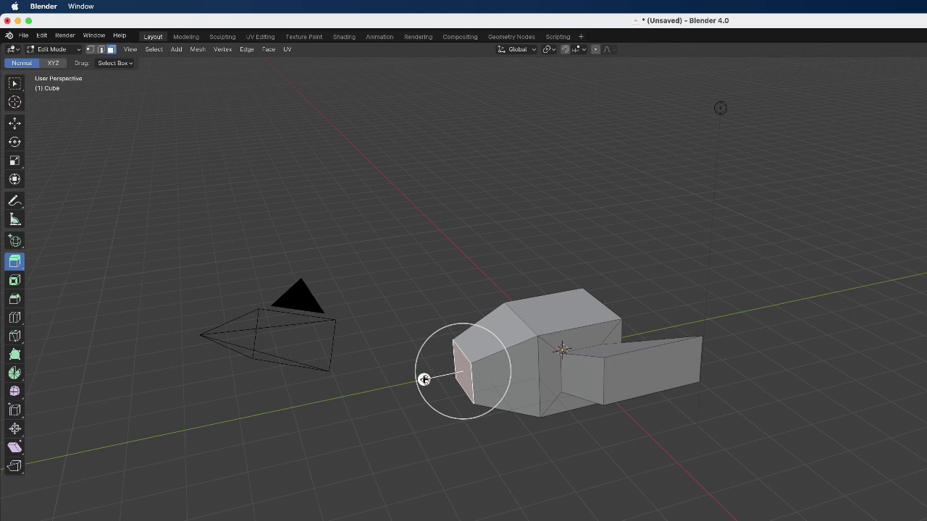
{"action": "left_click_drag", "start_coordinate": [407, 384], "coordinate": [399, 464]}
{"action": "left_click", "coordinate": [397, 467]}
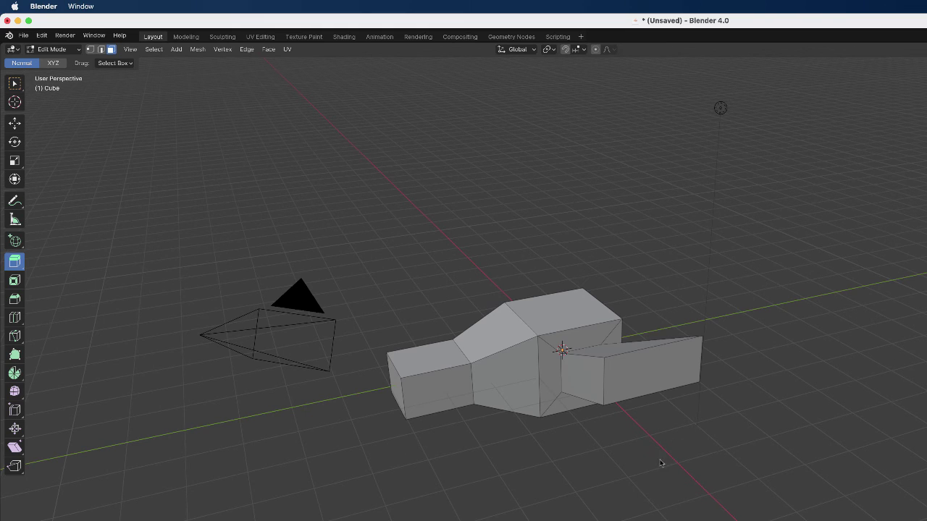
Step: Start a new default scene, discarding the unsaved changes to the current file
{"action": "left_click", "coordinate": [23, 36]}
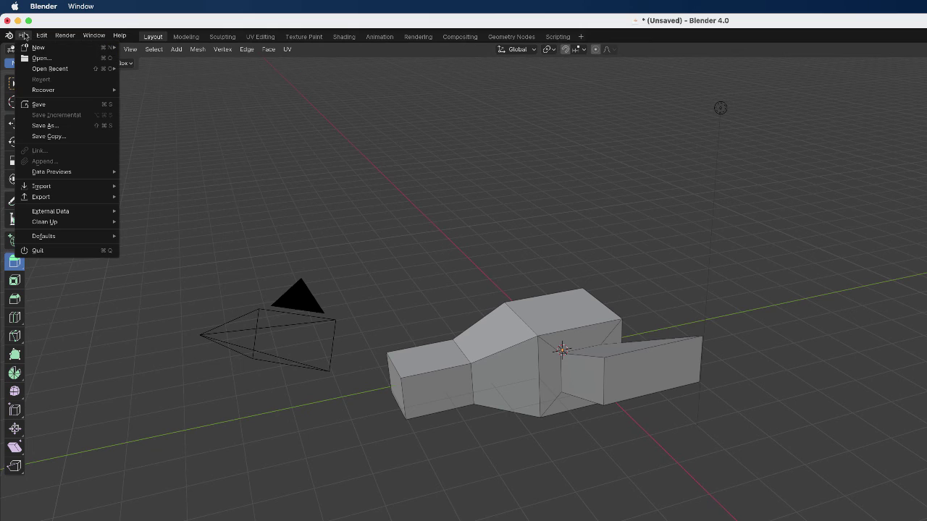
{"action": "mouse_move", "coordinate": [33, 47]}
{"action": "left_click", "coordinate": [147, 47]}
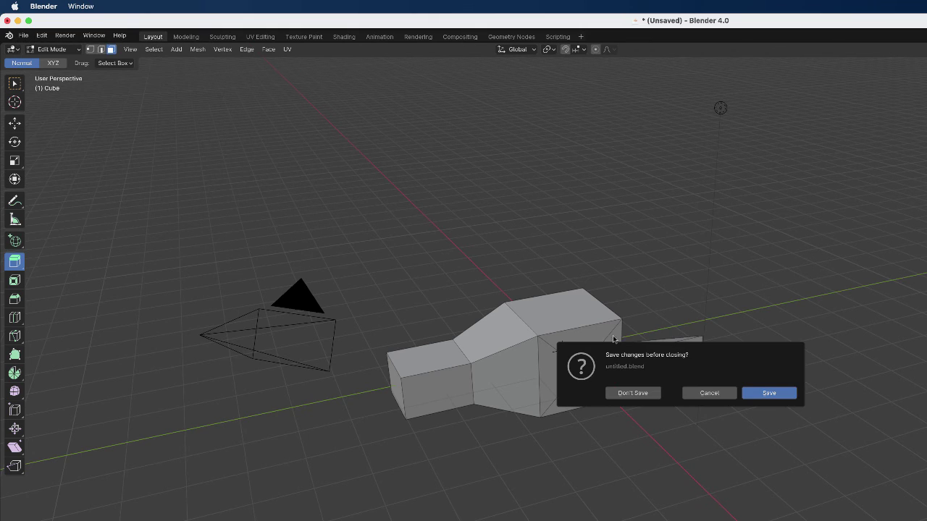
{"action": "left_click", "coordinate": [653, 394]}
Step: Switch the default cube to Edit Mode with nothing selected and set the selection mode to faces
{"action": "left_click", "coordinate": [80, 56]}
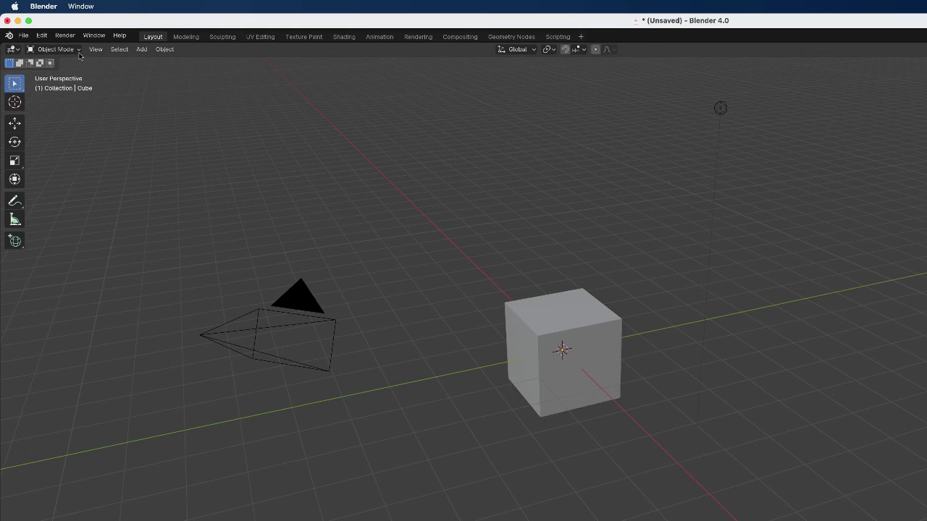
{"action": "left_click", "coordinate": [79, 51]}
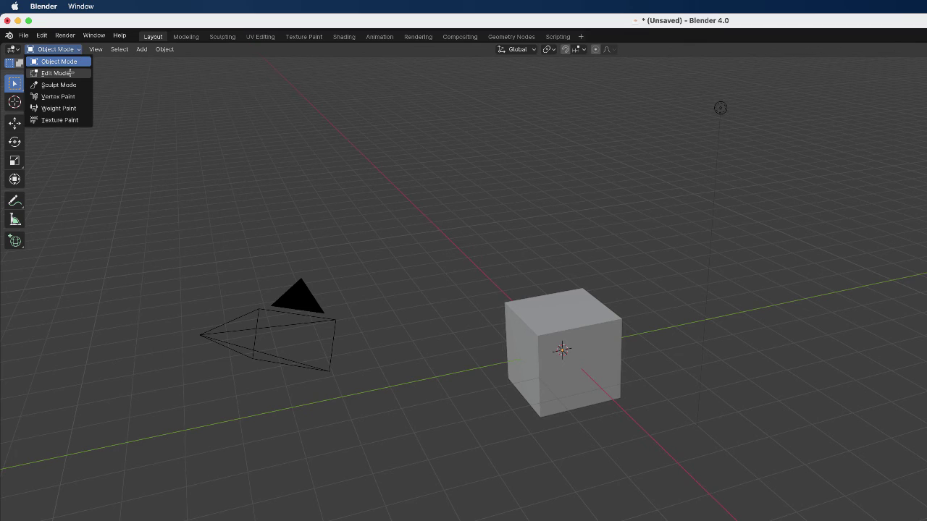
{"action": "left_click", "coordinate": [57, 73]}
{"action": "key", "text": "alt+a"}
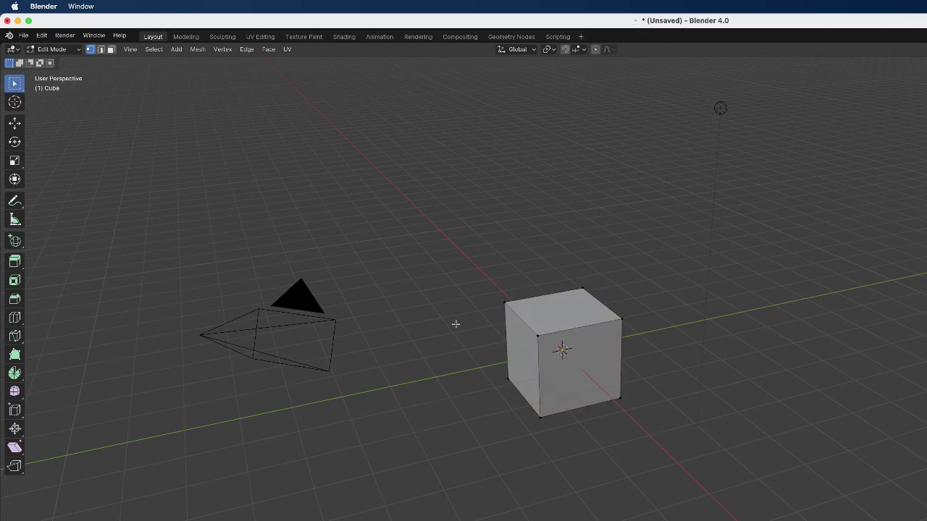
{"action": "left_click", "coordinate": [110, 49]}
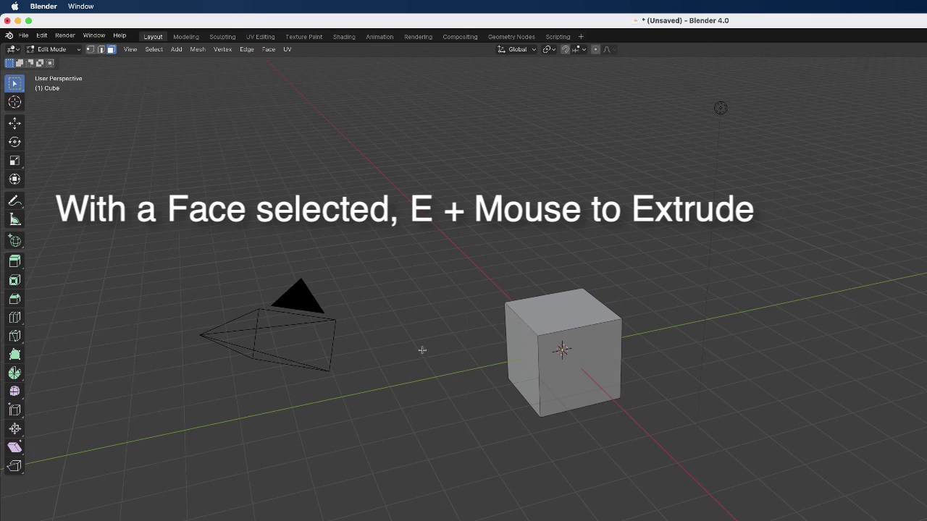
Step: Extrude the cube's near X-axis face outward along its normal to form a second block
{"action": "left_click", "coordinate": [607, 367]}
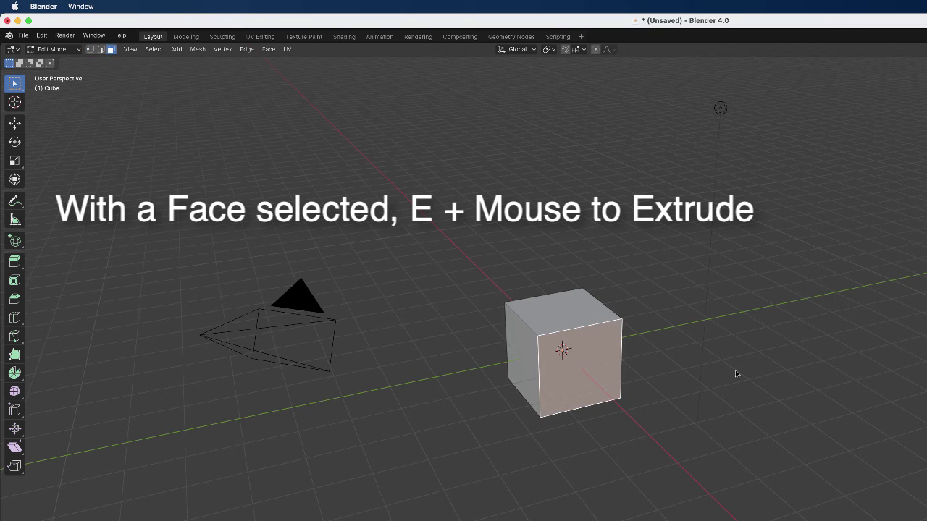
{"action": "key", "text": "e"}
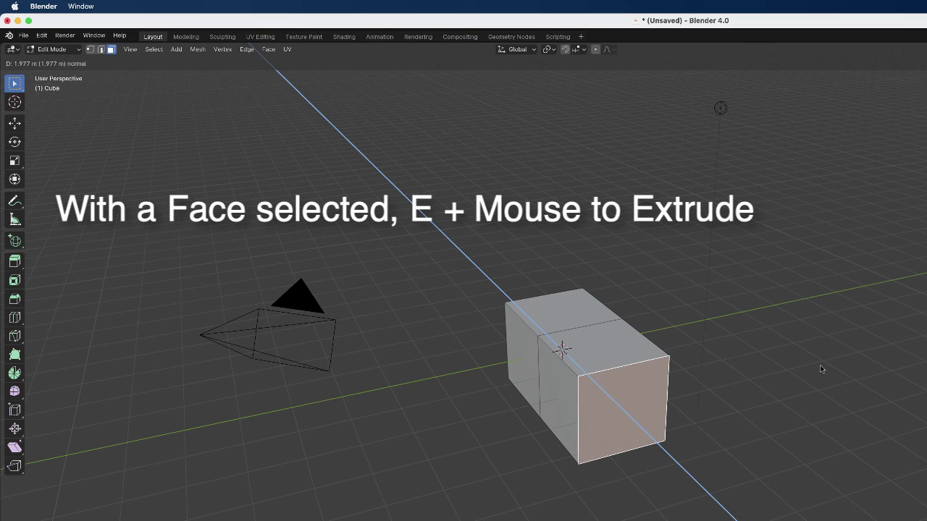
{"action": "left_click", "coordinate": [753, 420]}
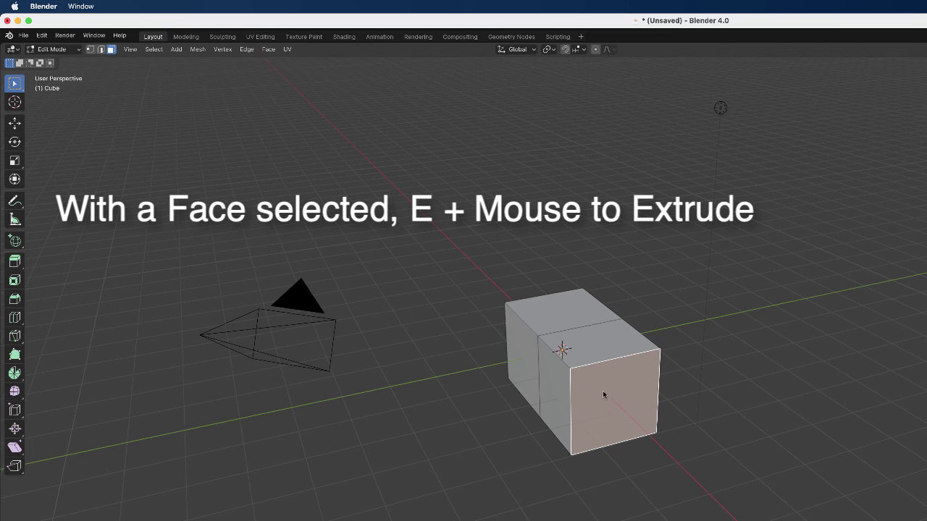
Step: Extrude the top face of the original cube section upward along its normal to form a raised block
{"action": "left_click", "coordinate": [562, 311]}
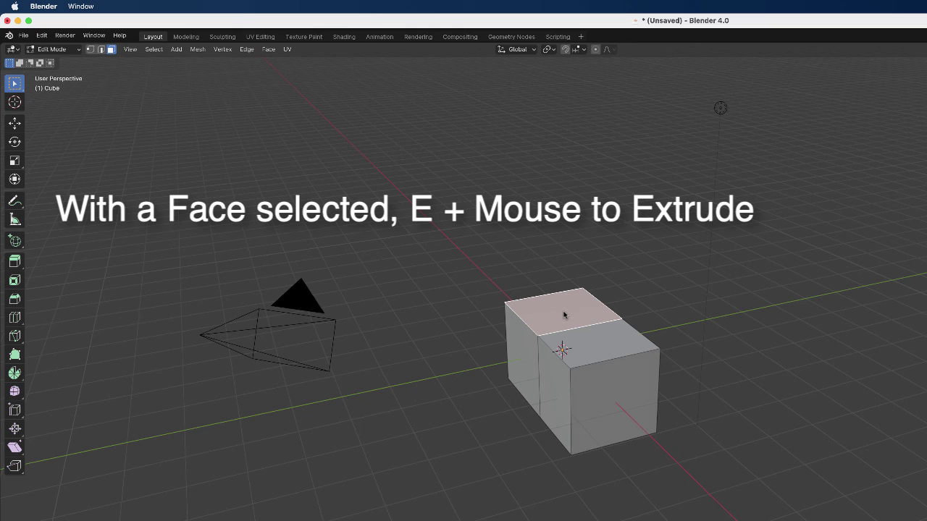
{"action": "key", "text": "e"}
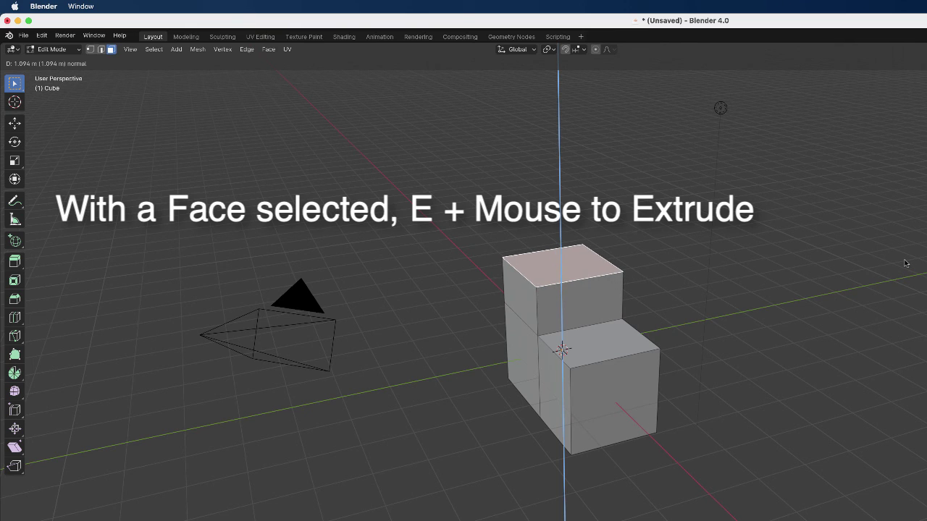
{"action": "left_click", "coordinate": [873, 260]}
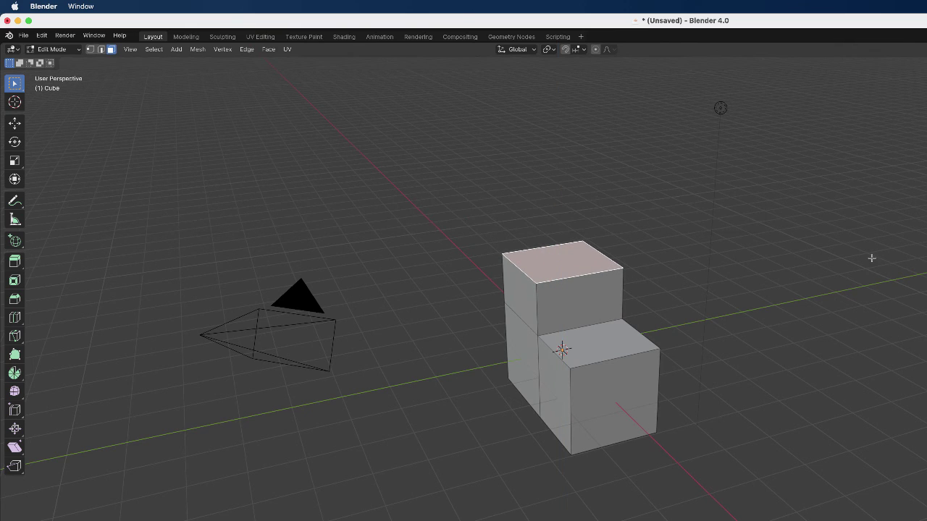